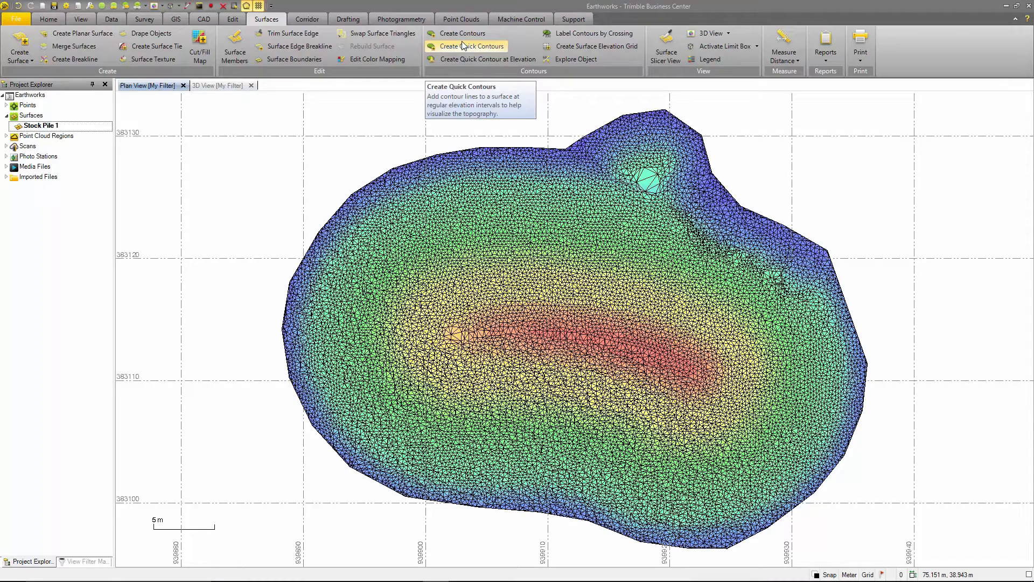
# Step: Create contours on the Stock Pile 1 surface at a 0.500 interval, with index contour frequency 3, on the Contours layer
pyautogui.click(462, 33)
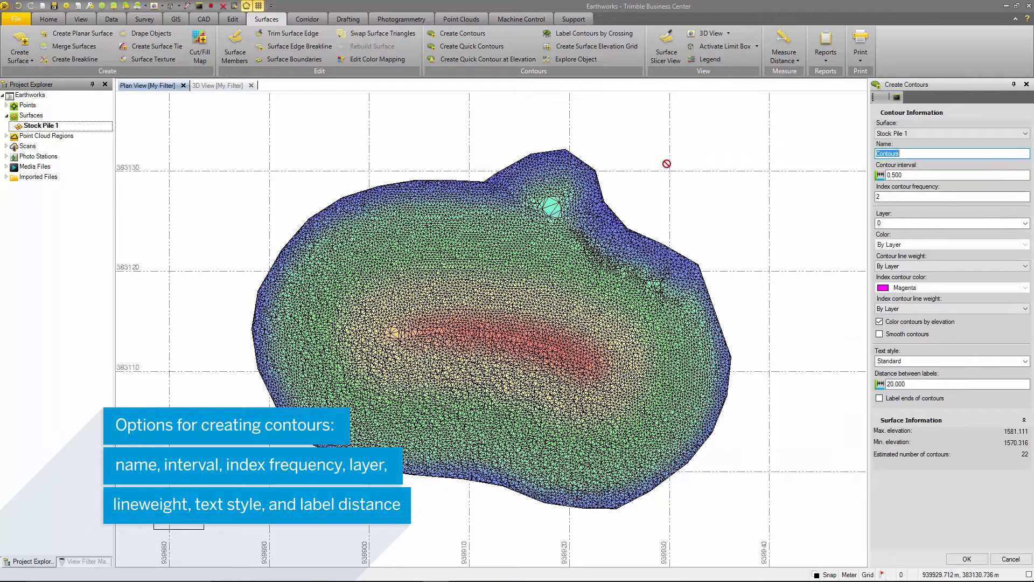
pyautogui.click(913, 135)
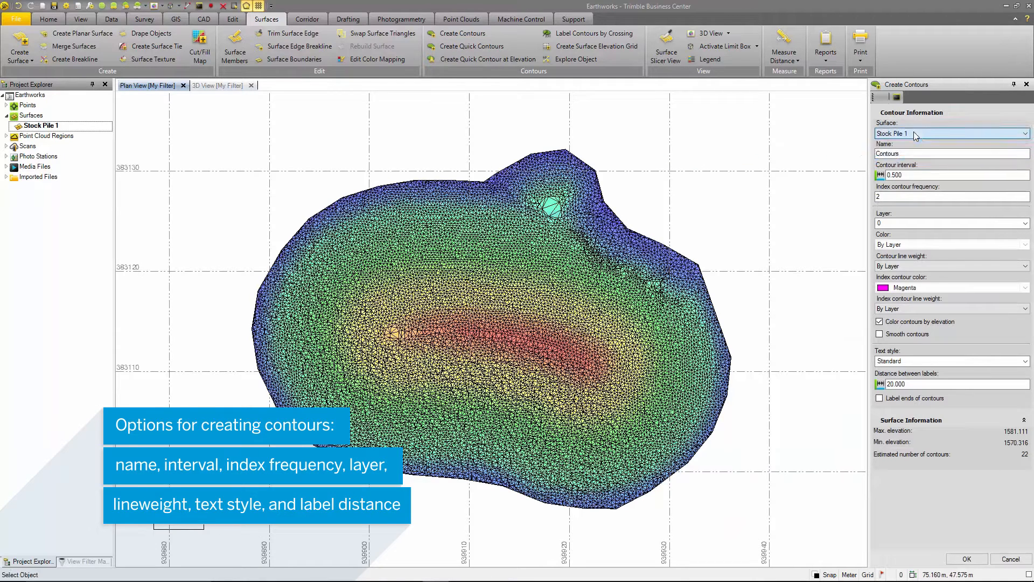
pyautogui.click(905, 153)
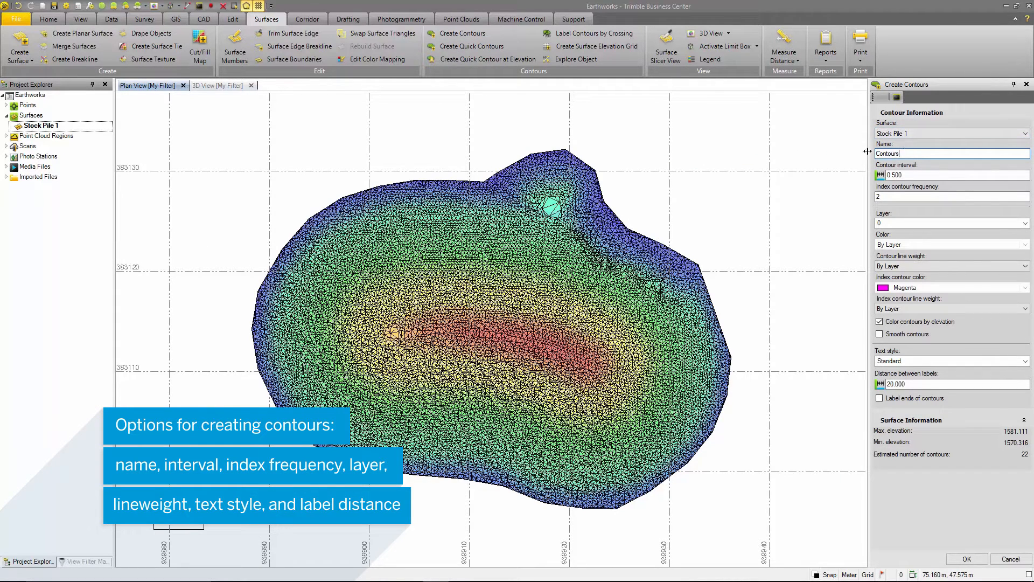
pyautogui.click(899, 174)
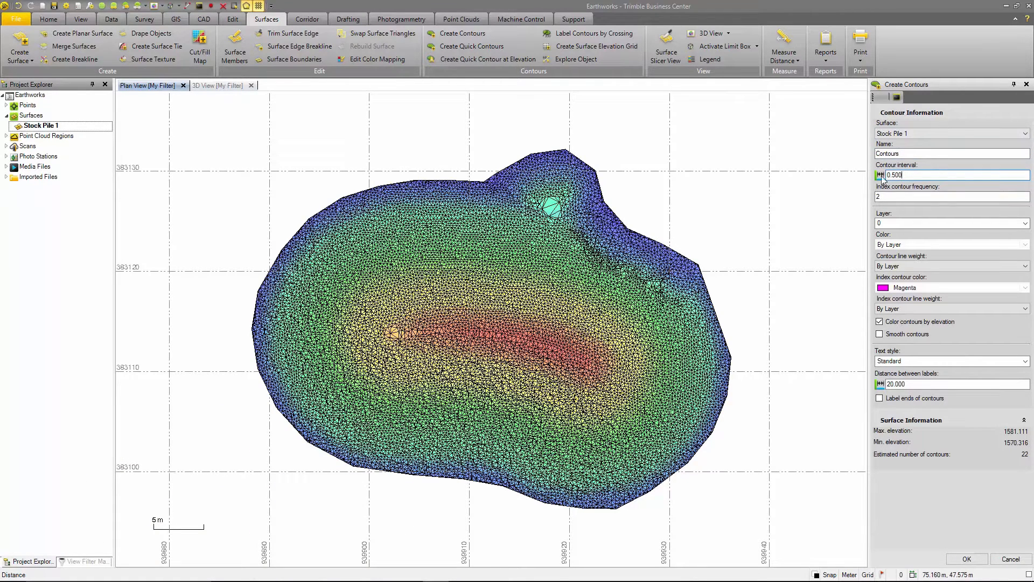
pyautogui.click(901, 198)
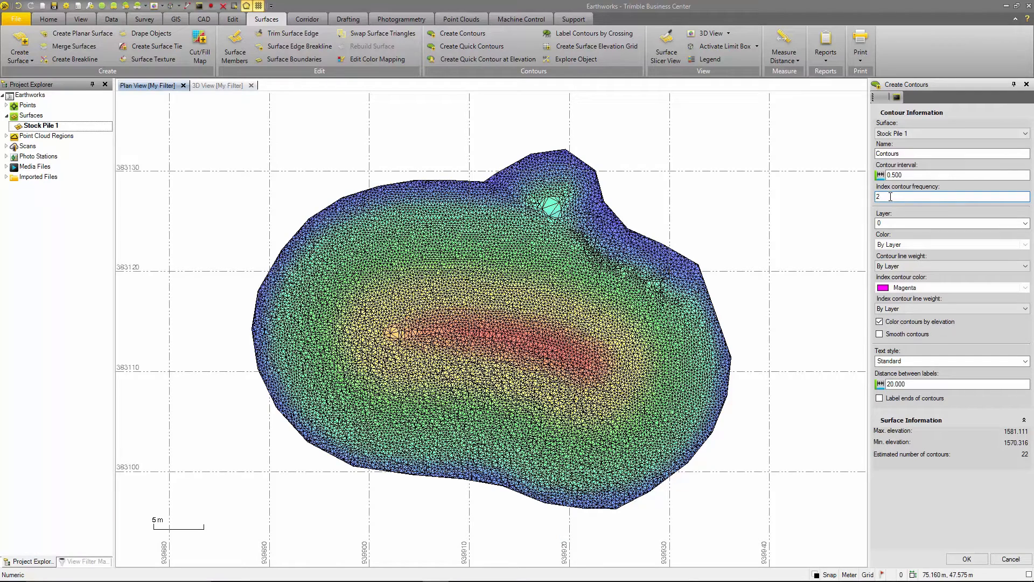
pyautogui.press('BackSpace')
pyautogui.write('3')
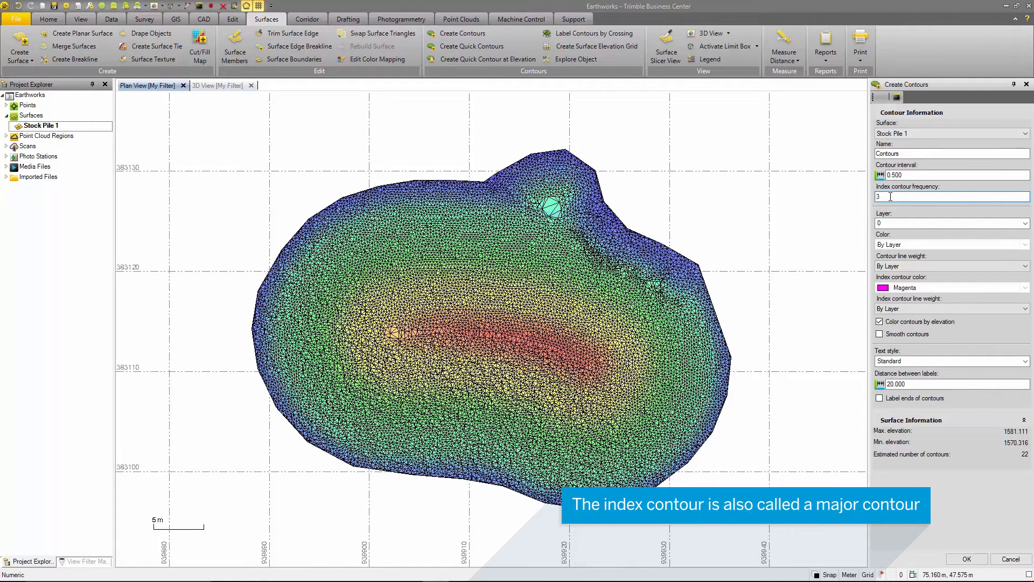
pyautogui.click(1026, 223)
pyautogui.click(898, 240)
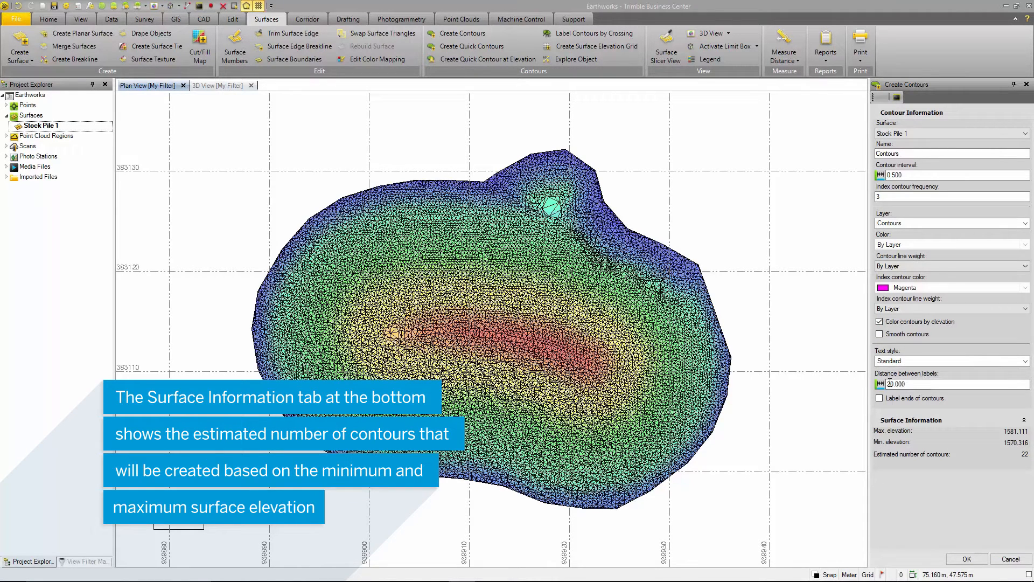
pyautogui.click(966, 558)
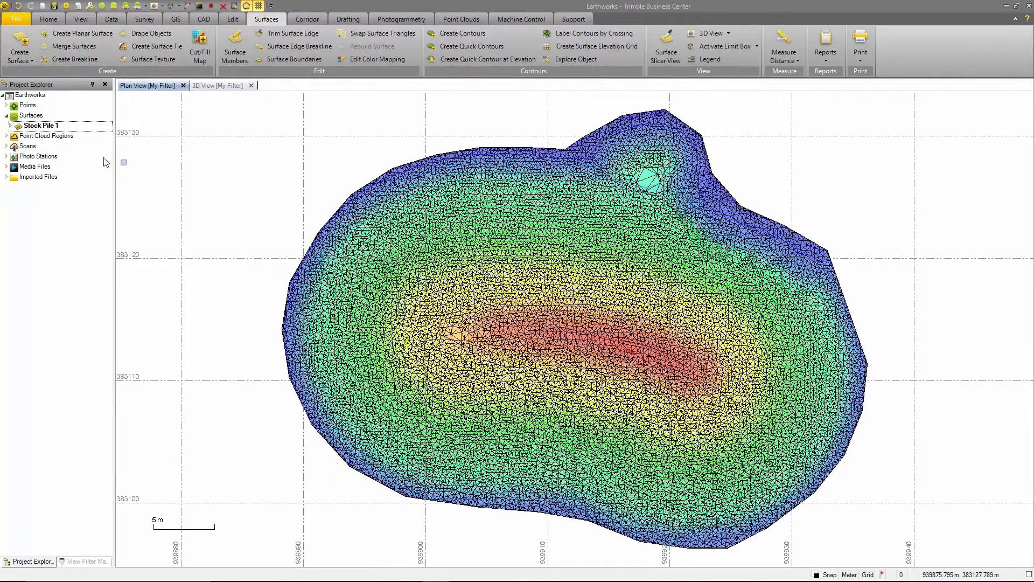
# Step: Hide the Stock Pile 1 surface so only its contours show in the plan view, and clear the selection
pyautogui.rightClick(59, 128)
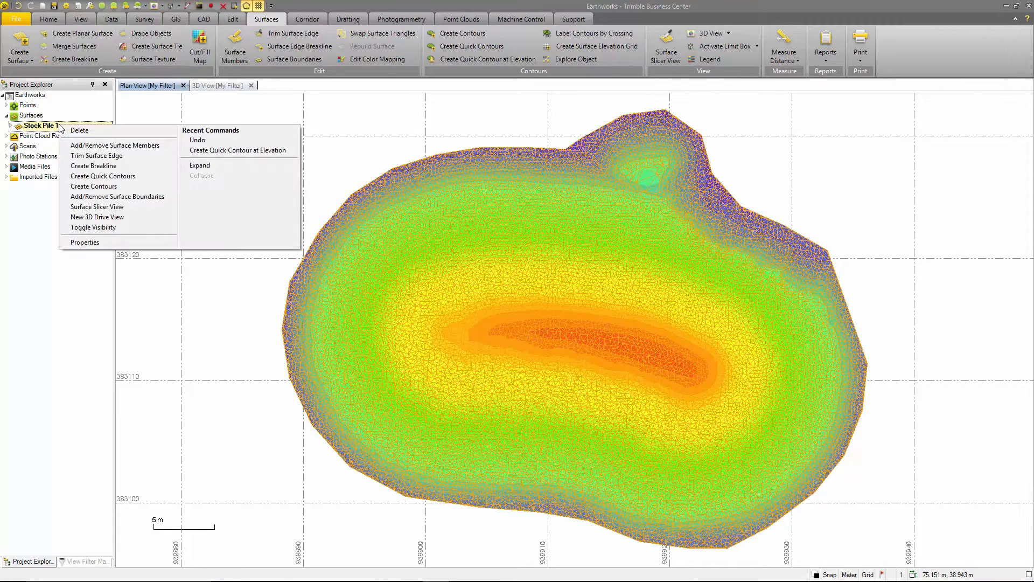
pyautogui.click(115, 227)
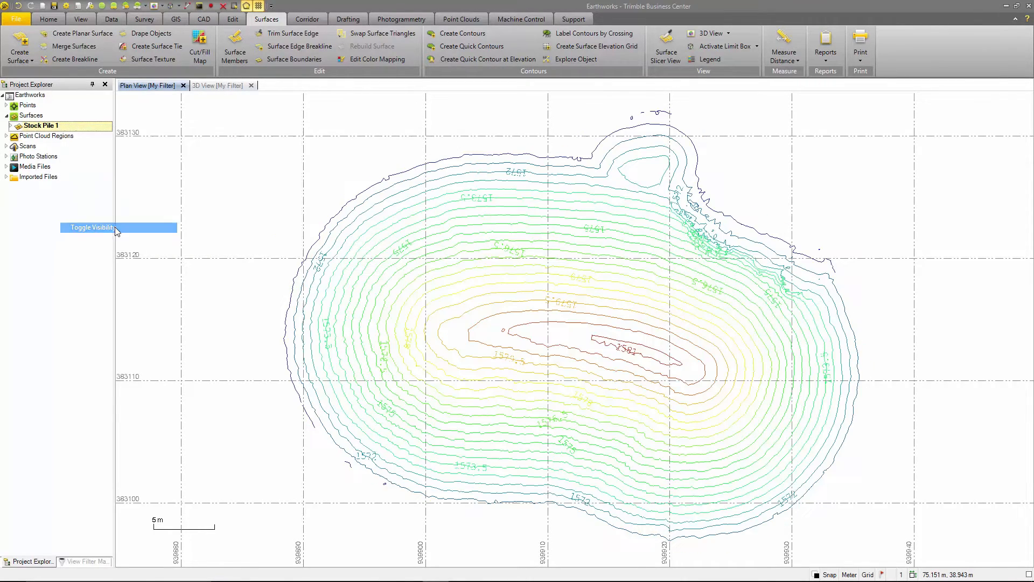
pyautogui.click(302, 136)
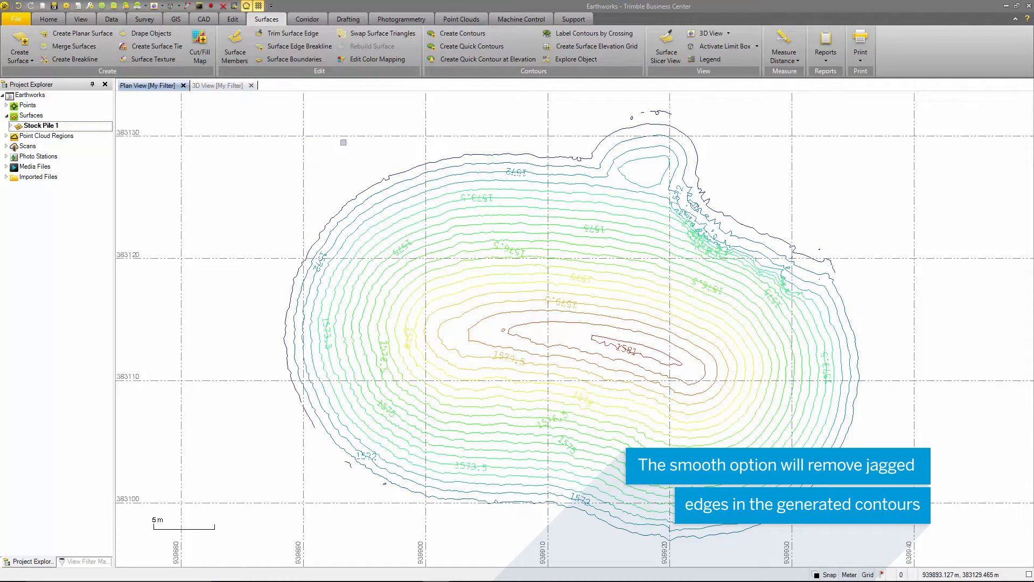
# Step: Create a quick contour at elevation 1580.4 on Stock Pile 1, named Contour Specific, on the Contours layer, and leave the contour commands
pyautogui.click(455, 49)
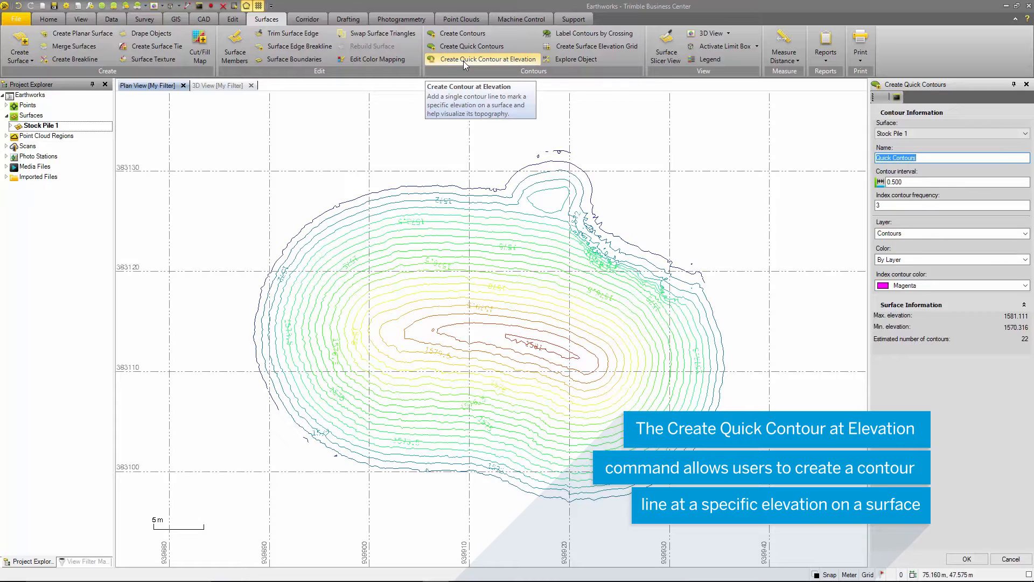
pyautogui.click(463, 60)
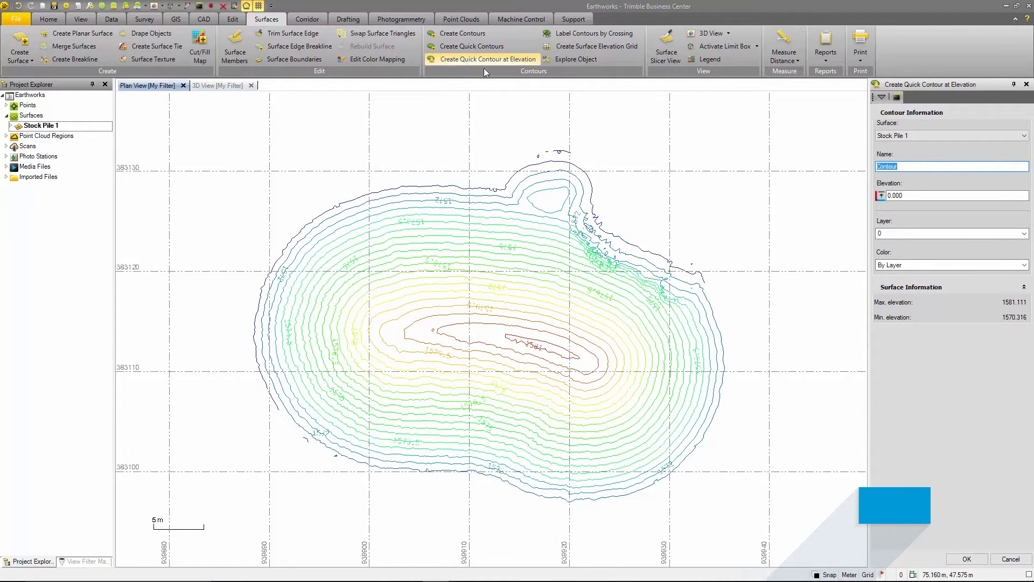
pyautogui.click(902, 166)
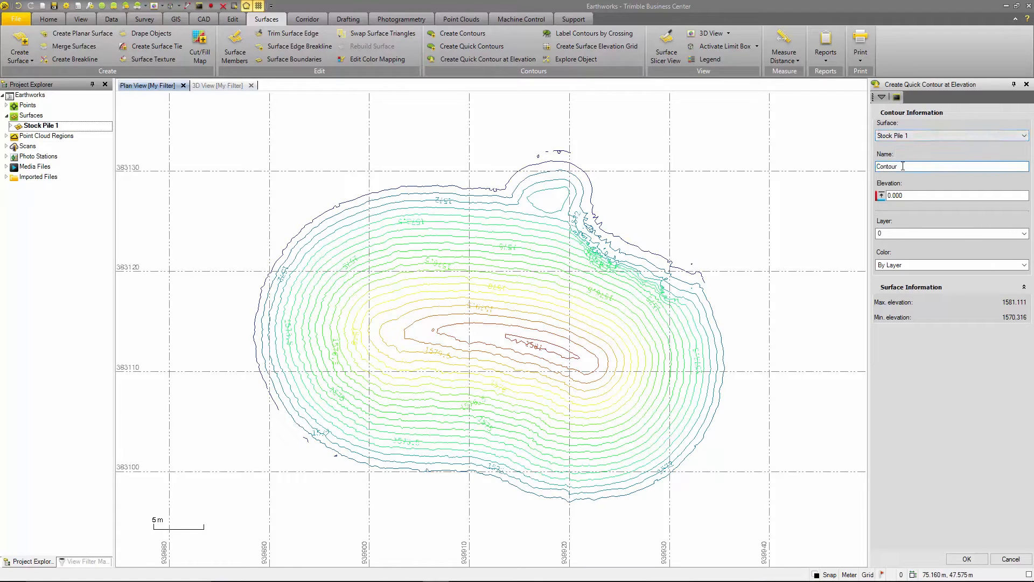
pyautogui.write('Specific')
pyautogui.click(911, 195)
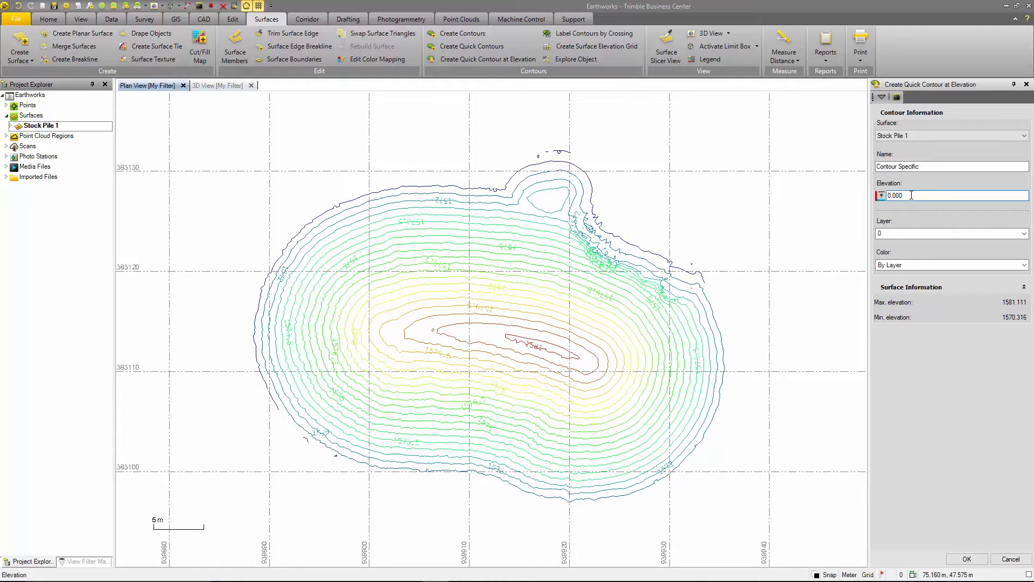
pyautogui.doubleClick(911, 195)
pyautogui.write('1580.4')
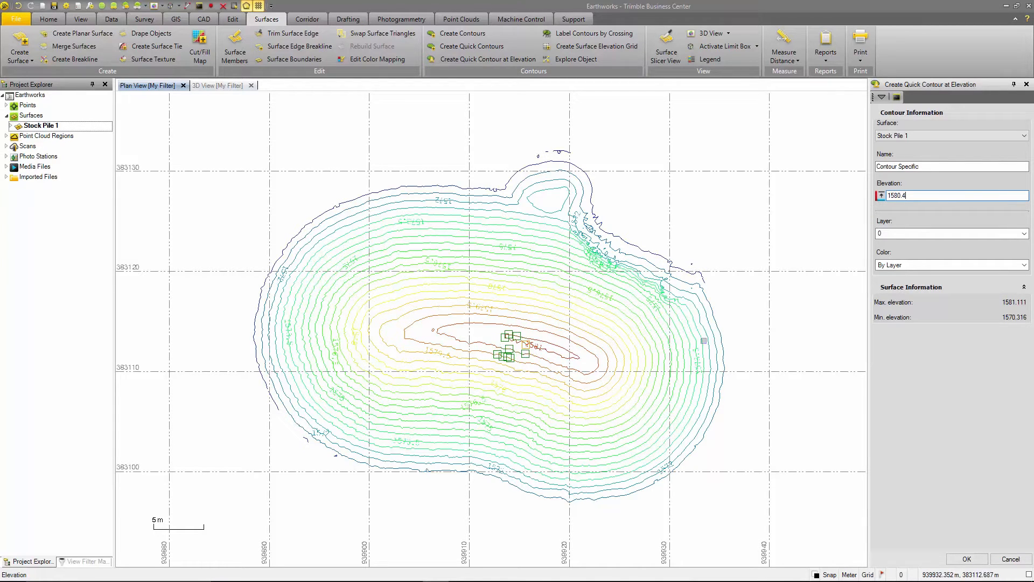
pyautogui.click(1023, 234)
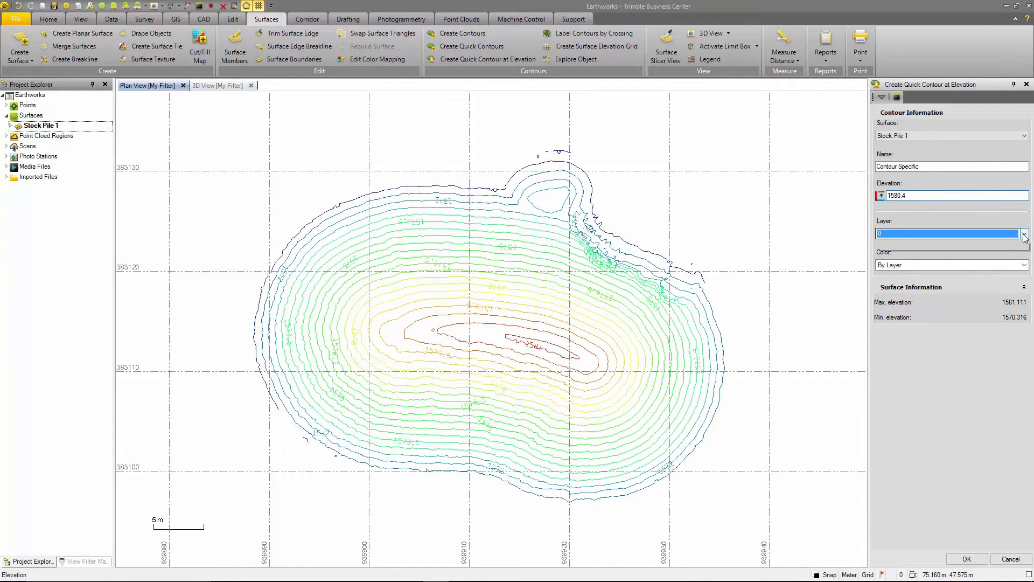
pyautogui.click(909, 253)
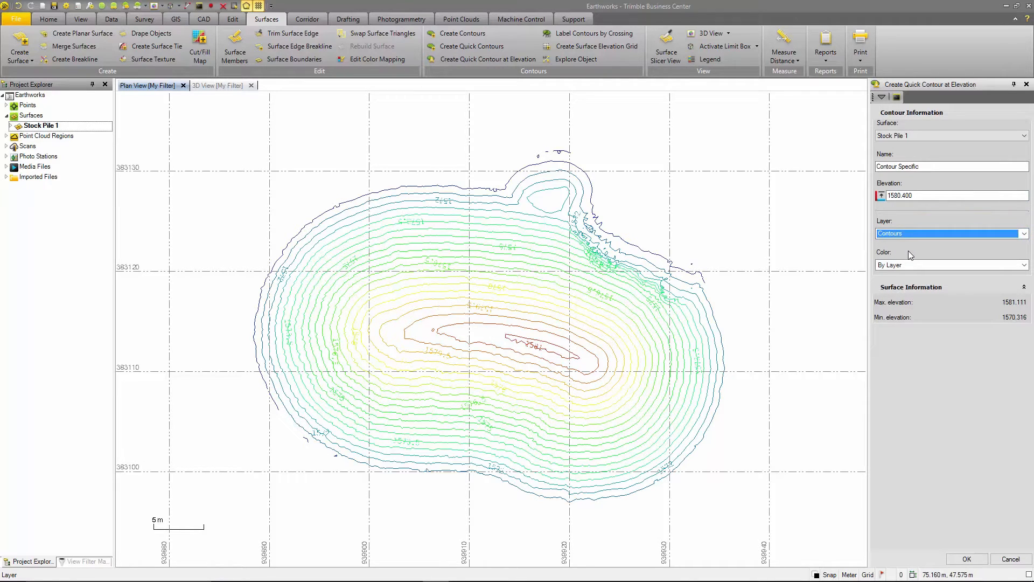
pyautogui.click(963, 558)
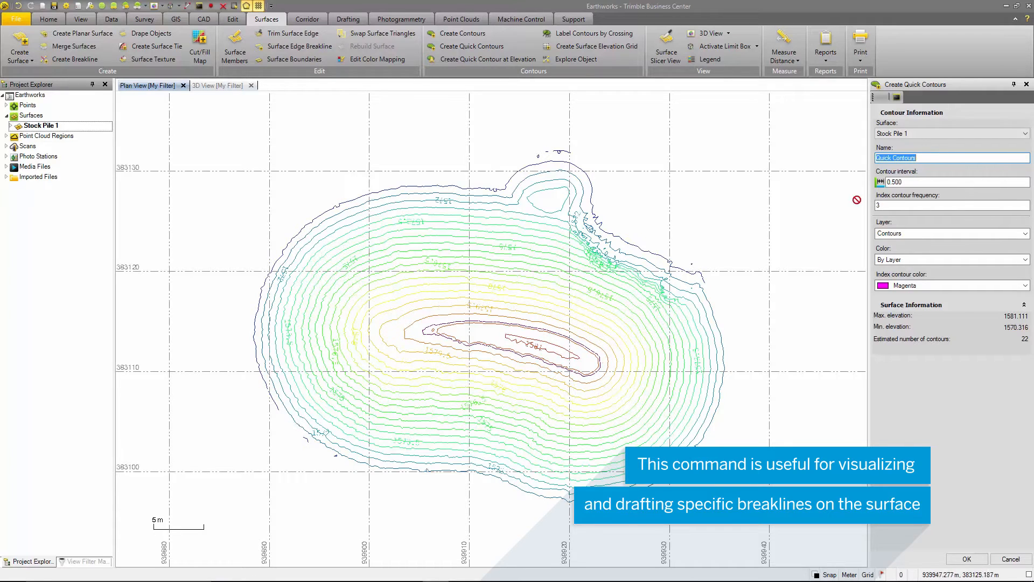
pyautogui.click(1026, 85)
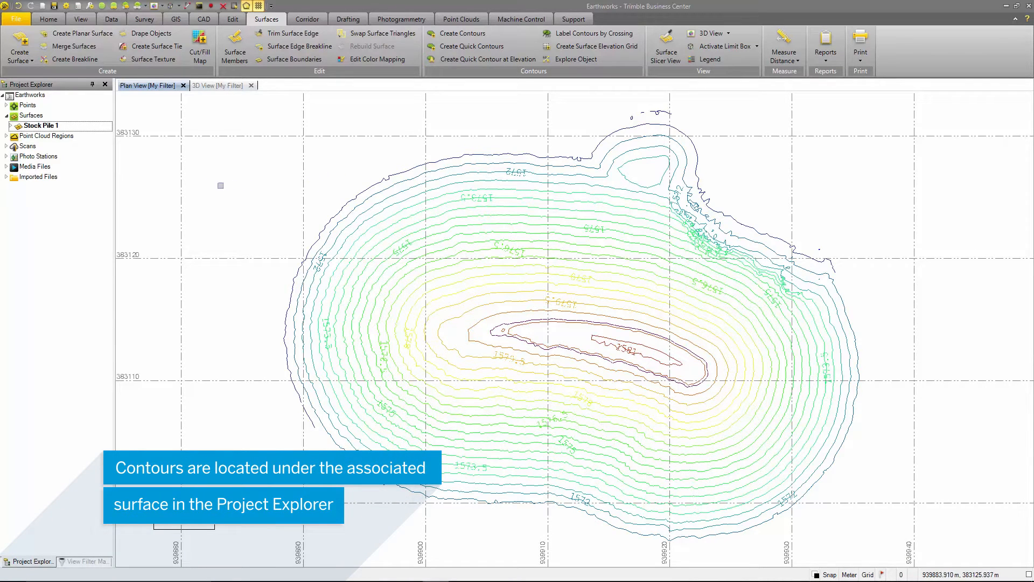
# Step: List the contour sets stored under the Stock Pile 1 surface and open the properties of the Contours set
pyautogui.click(28, 127)
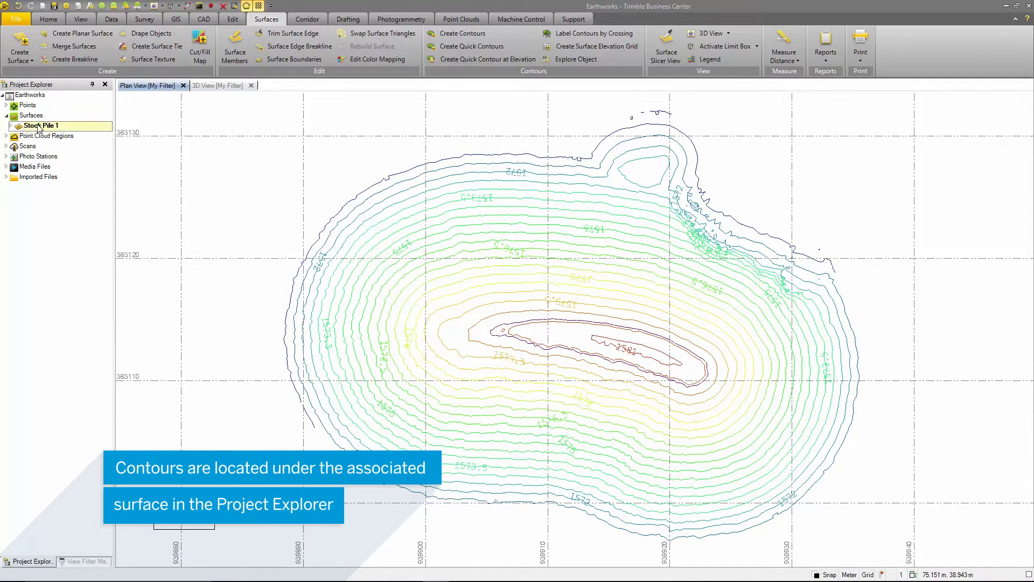
pyautogui.click(11, 126)
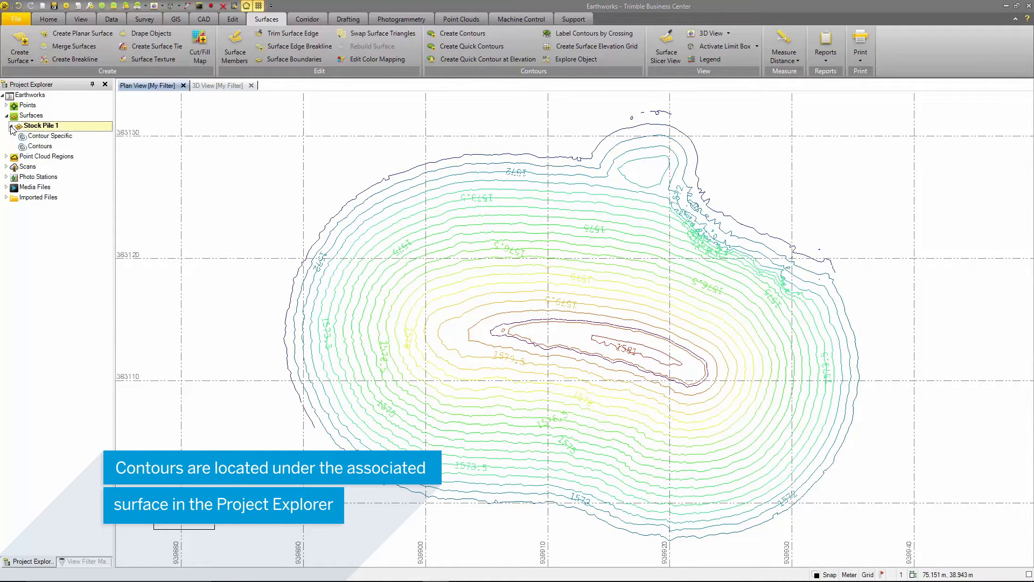
pyautogui.click(47, 136)
pyautogui.click(47, 147)
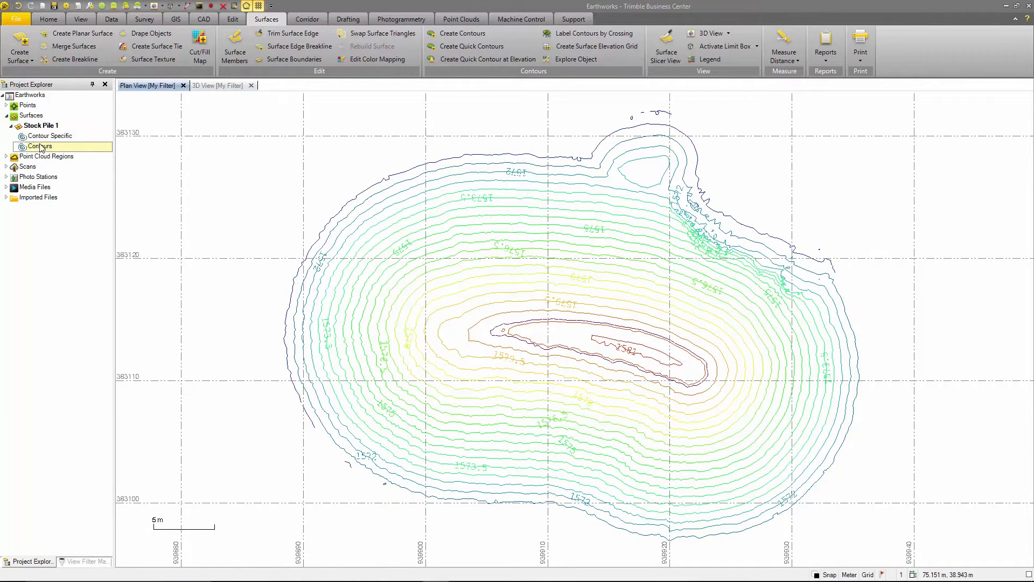
pyautogui.rightClick(42, 146)
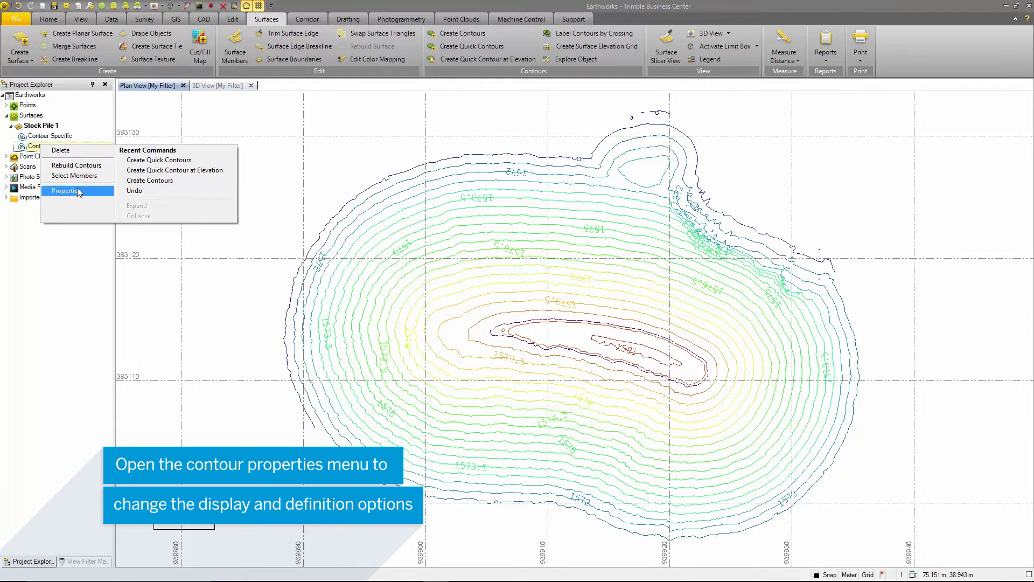
pyautogui.click(77, 189)
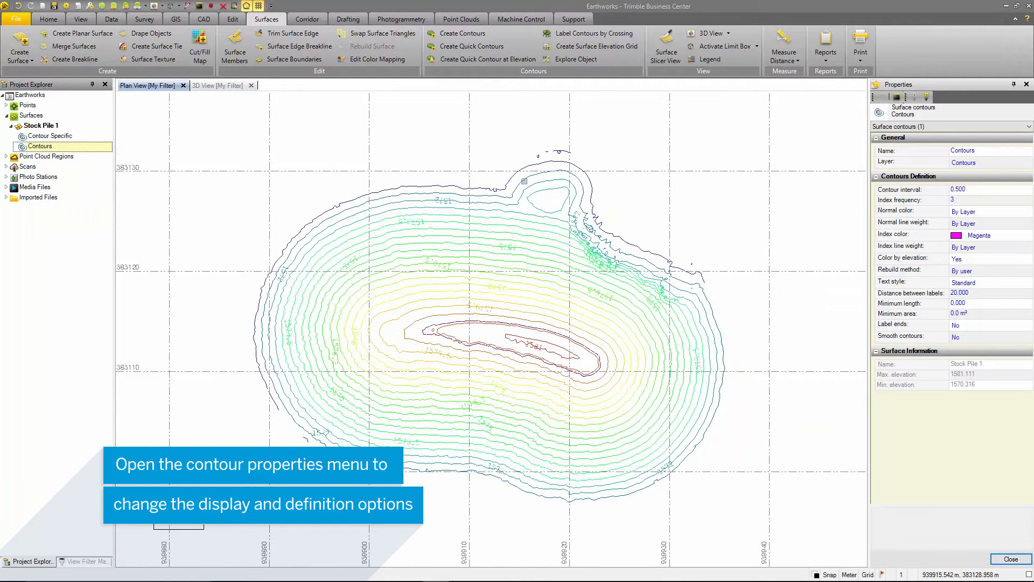